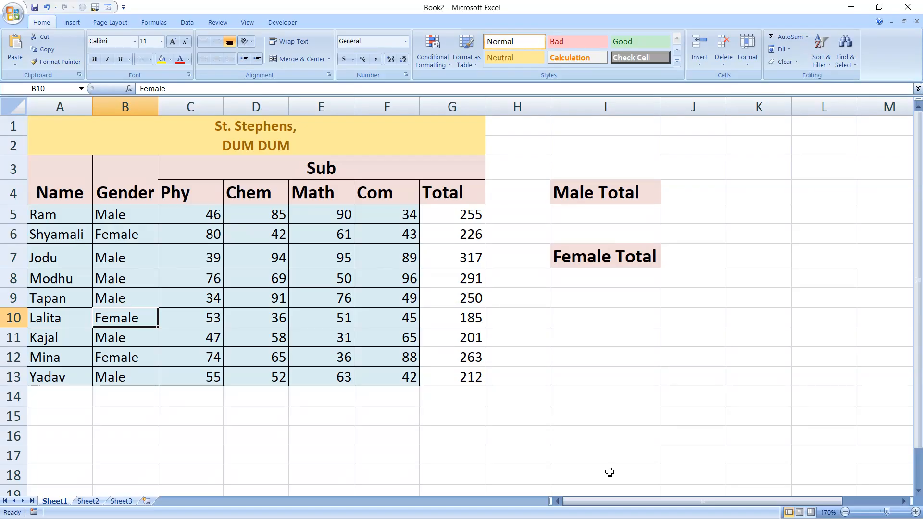
left_click(461, 403)
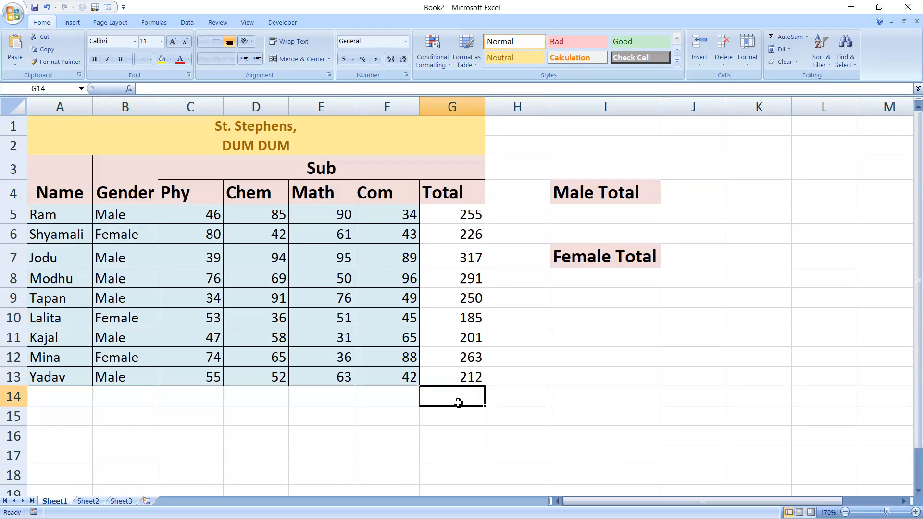
type("=sum")
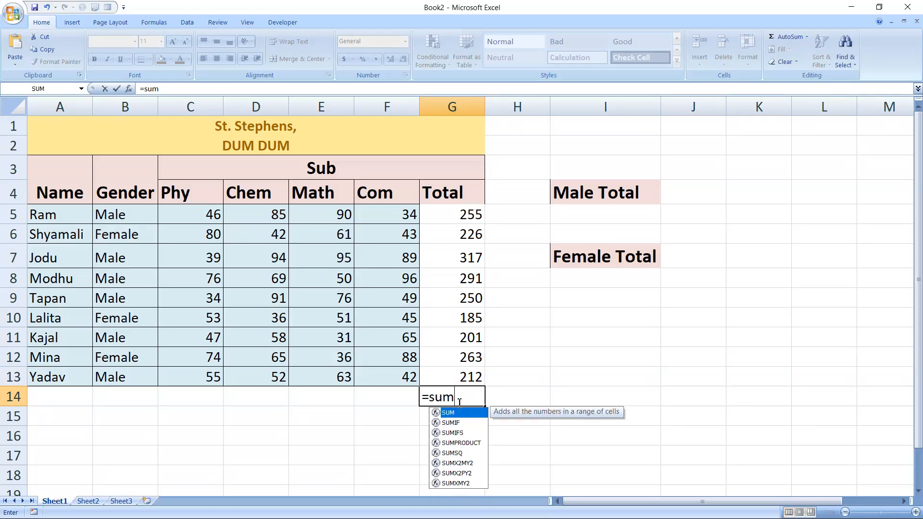
key("Tab")
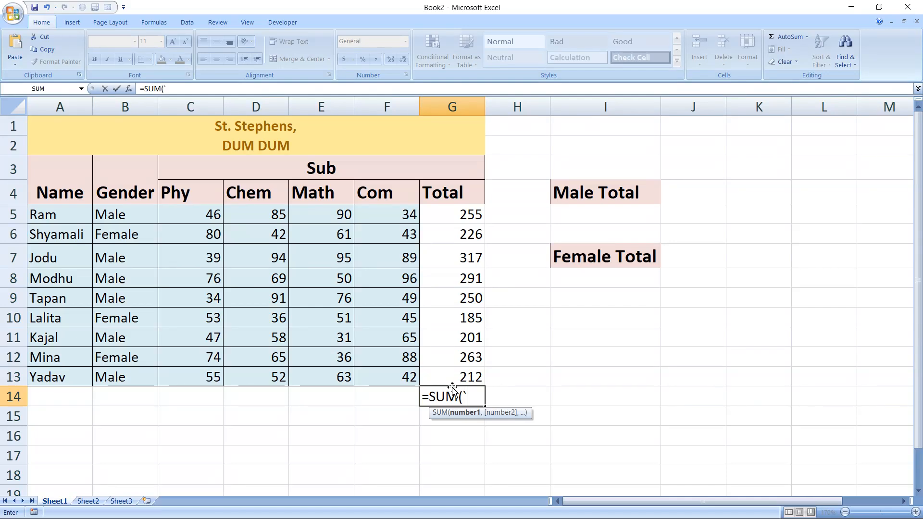
key("Escape")
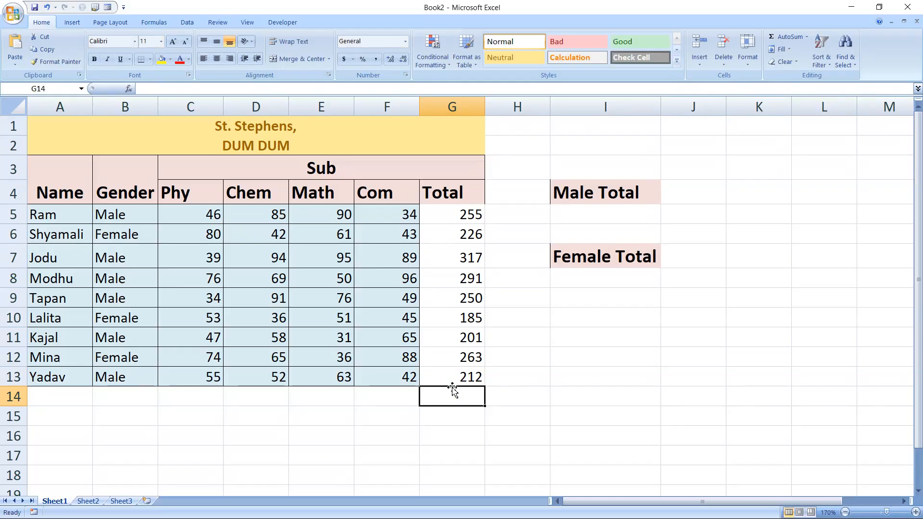
- Start a SUMPRODUCT formula in I5 under Male Total with the condition (B5:B13="Male")
left_click_drag(134, 215, 135, 377)
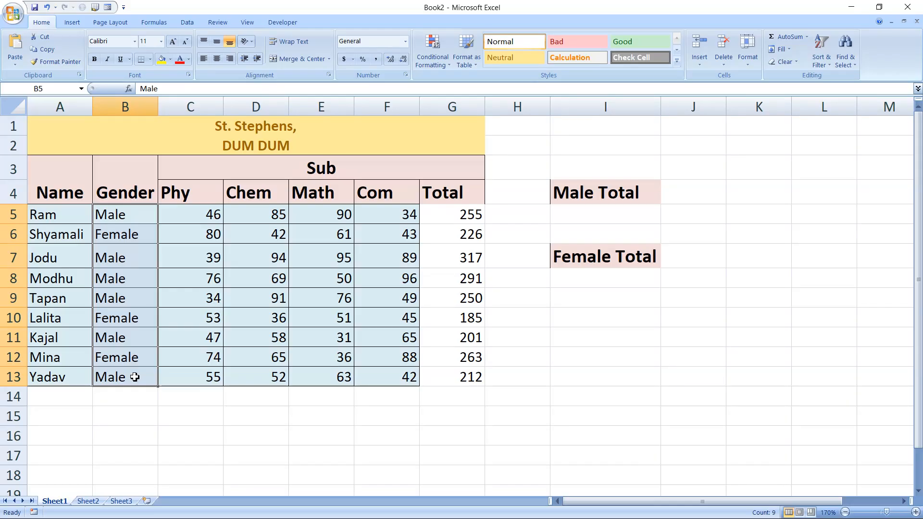
left_click(571, 218)
type("=")
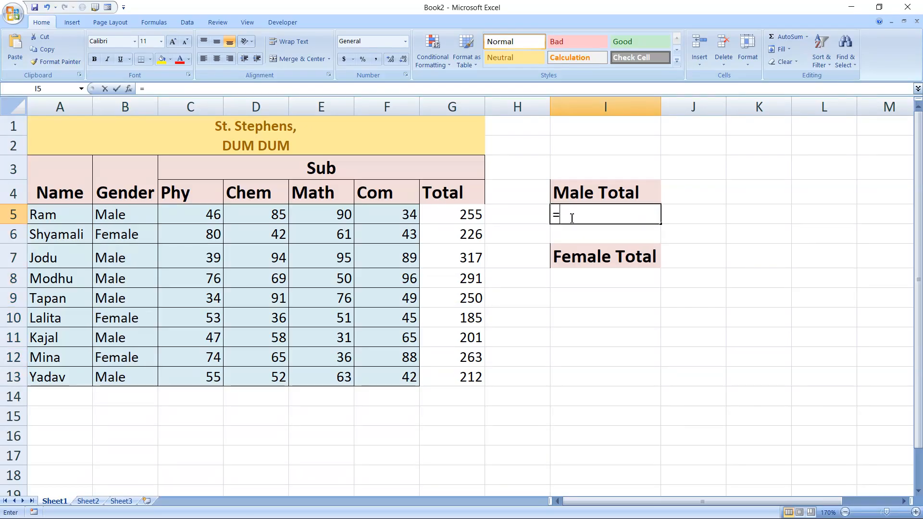
type("sumpro")
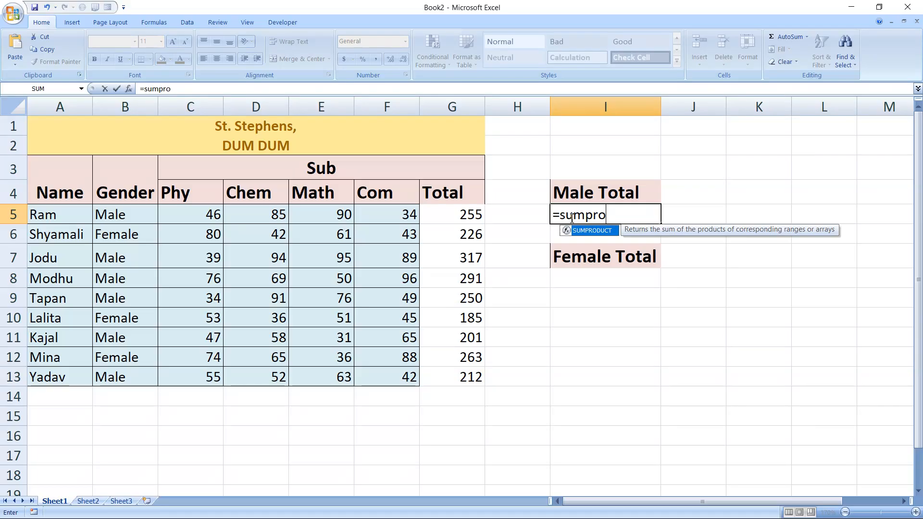
key("Tab")
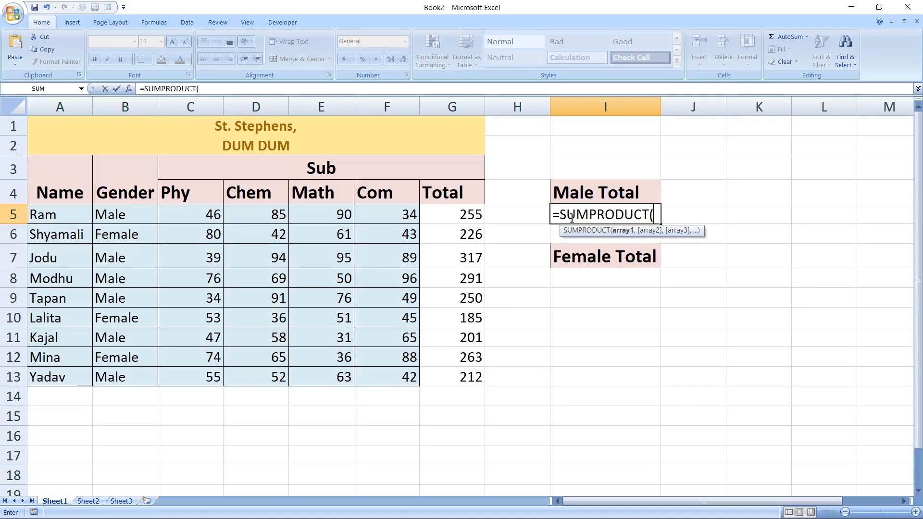
key("BackSpace")
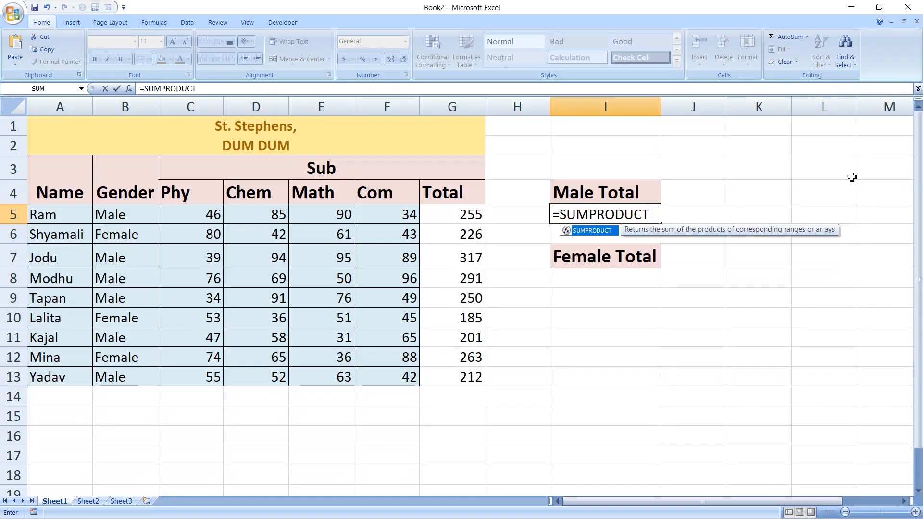
type("(")
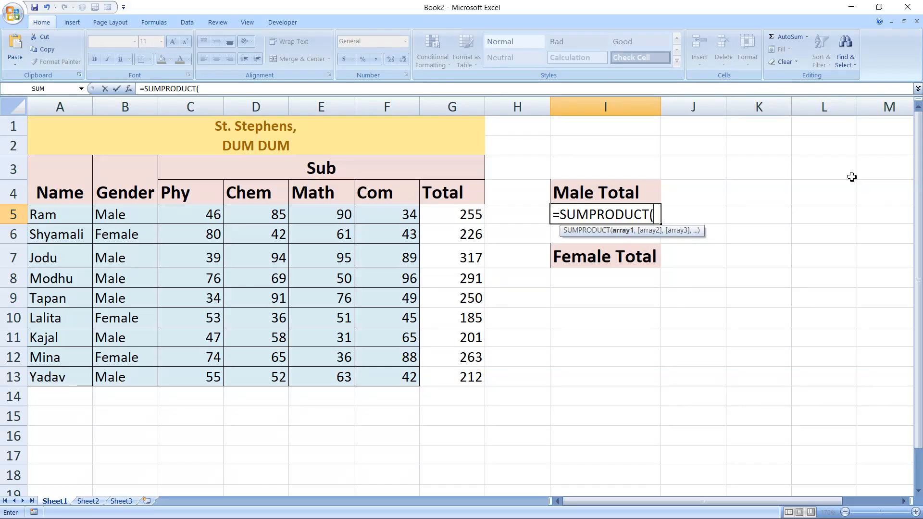
type("(")
left_click_drag(129, 216, 120, 377)
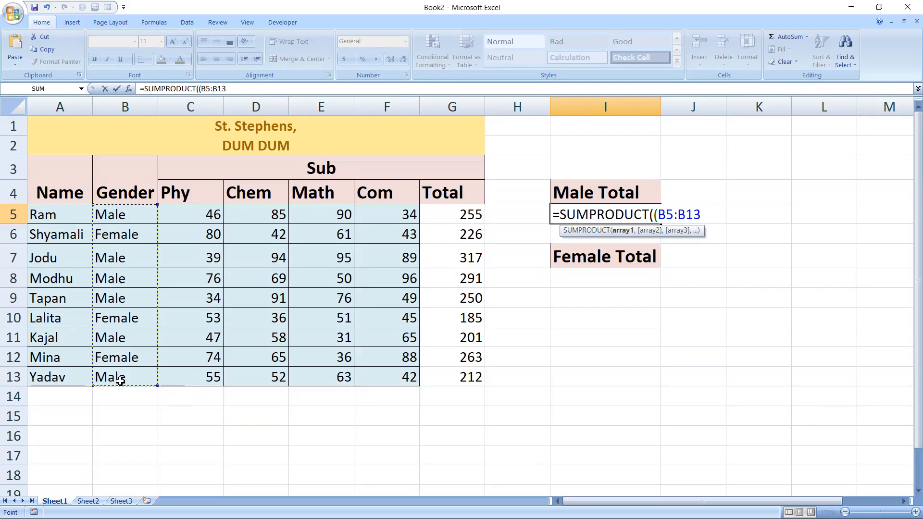
type("=")
type("Male\")")
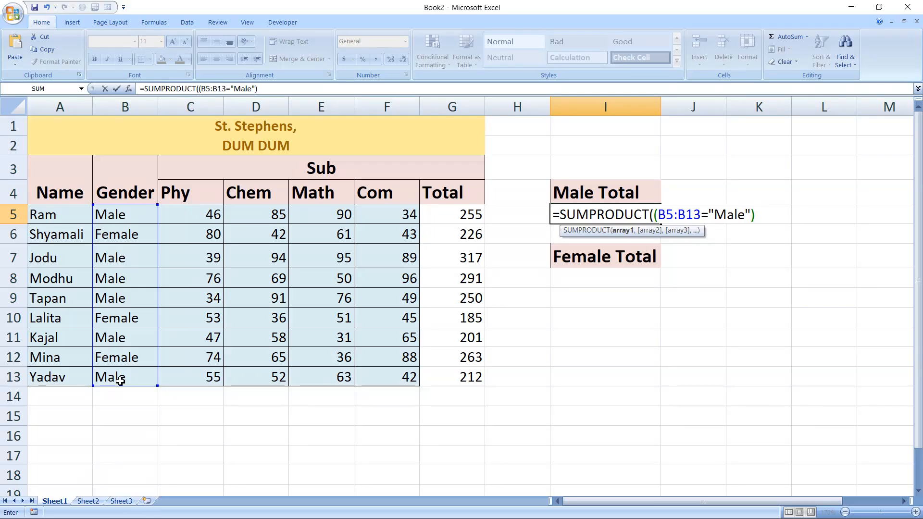
- Multiply the Male condition in I5 by the totals range (G5:G13) and complete the formula
type("*(")
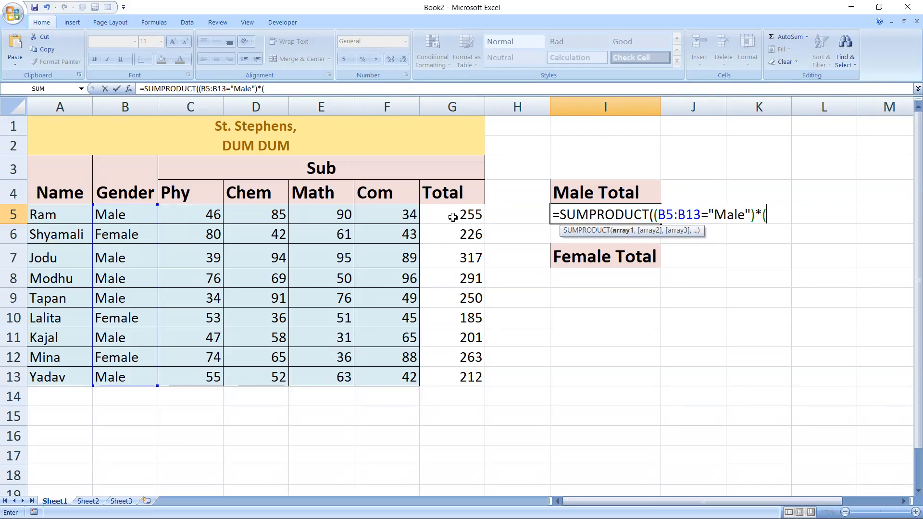
left_click_drag(452, 217, 451, 374)
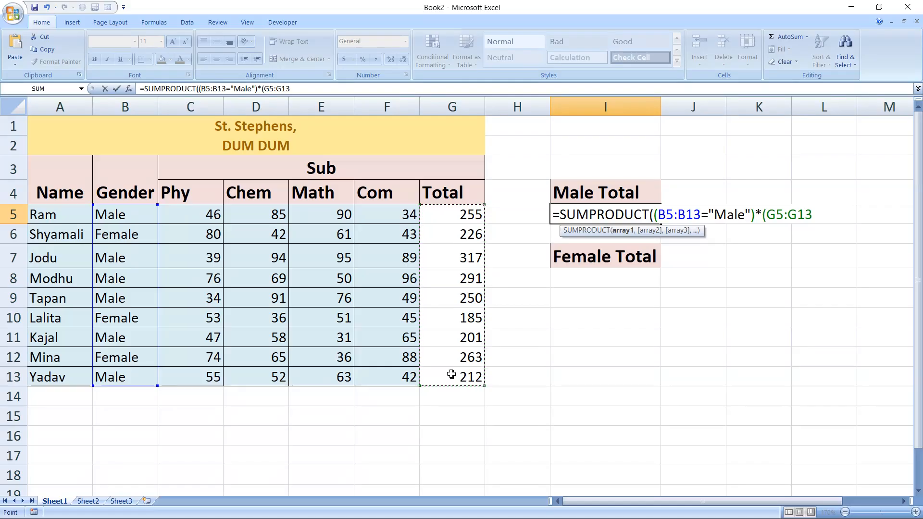
type(")")
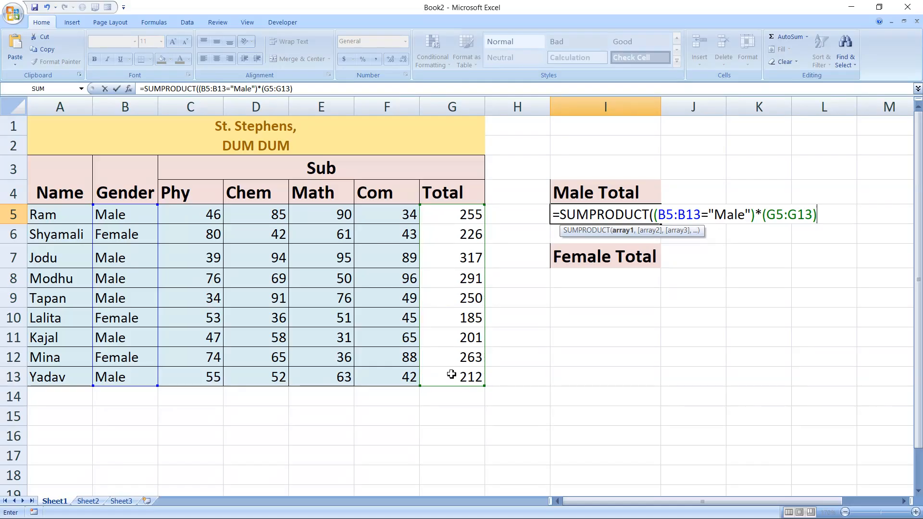
type(")")
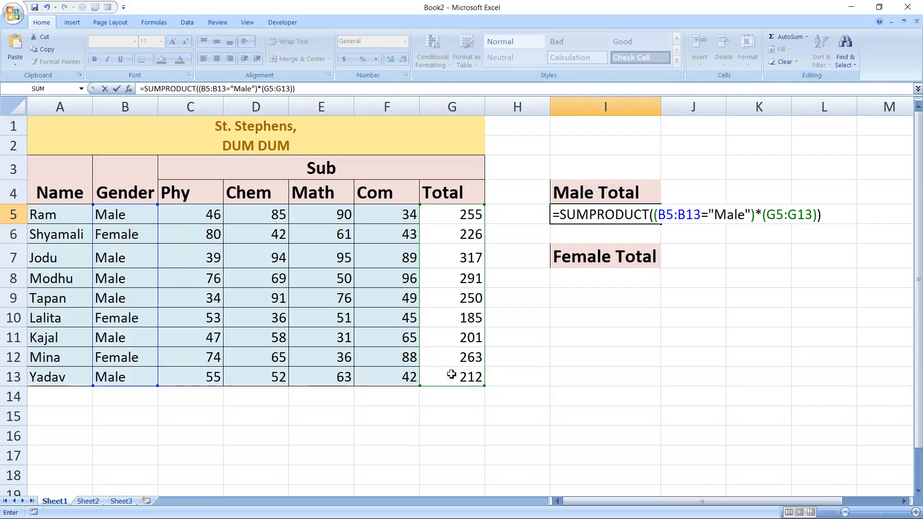
key("Tab")
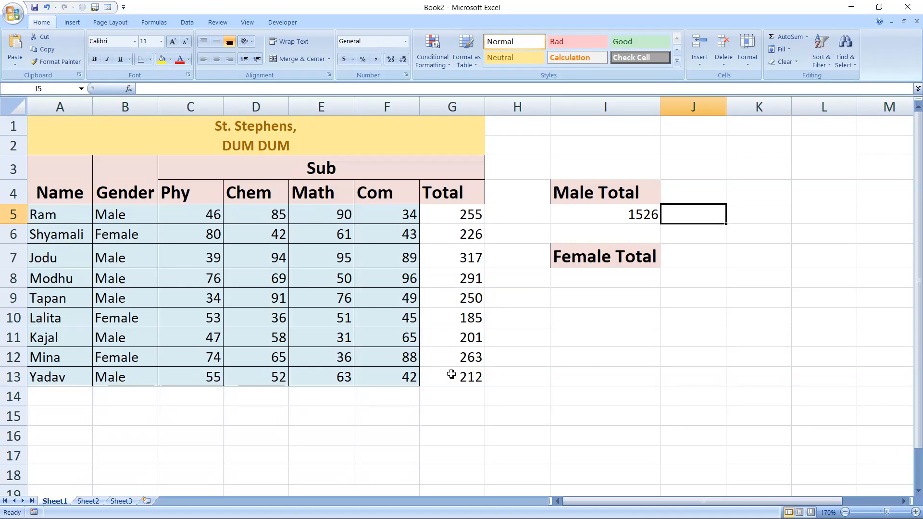
- Turn on filtering for the marks table A3:G13 and show only the rows whose gender is Male
left_click_drag(38, 190, 270, 382)
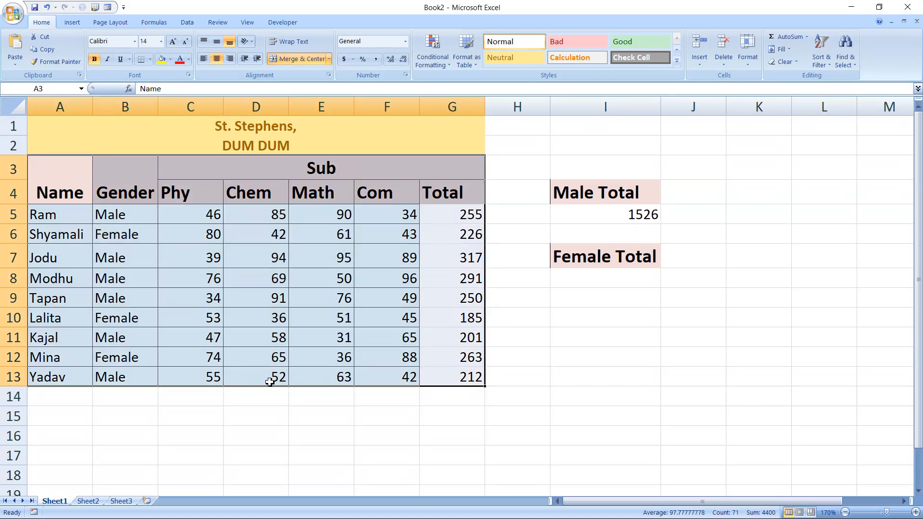
left_click_drag(52, 203, 280, 369)
key("ctrl+shift+l")
left_click(152, 174)
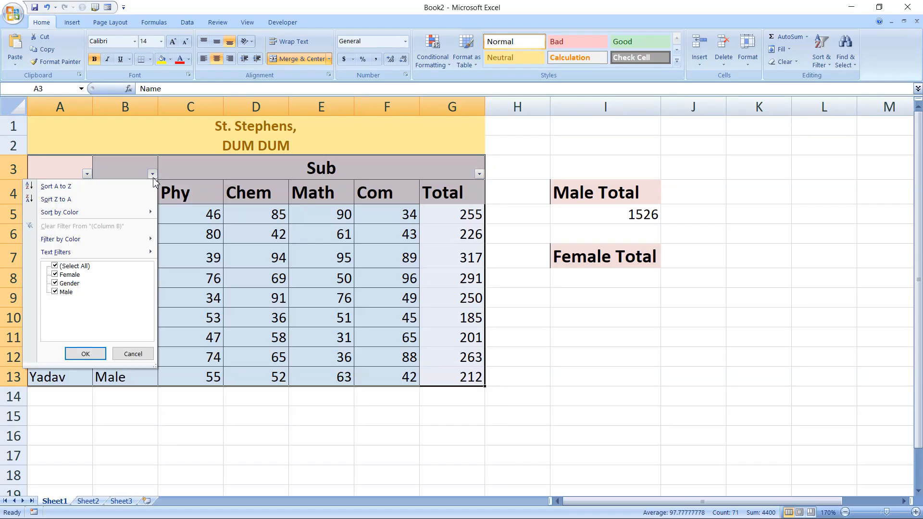
left_click(55, 266)
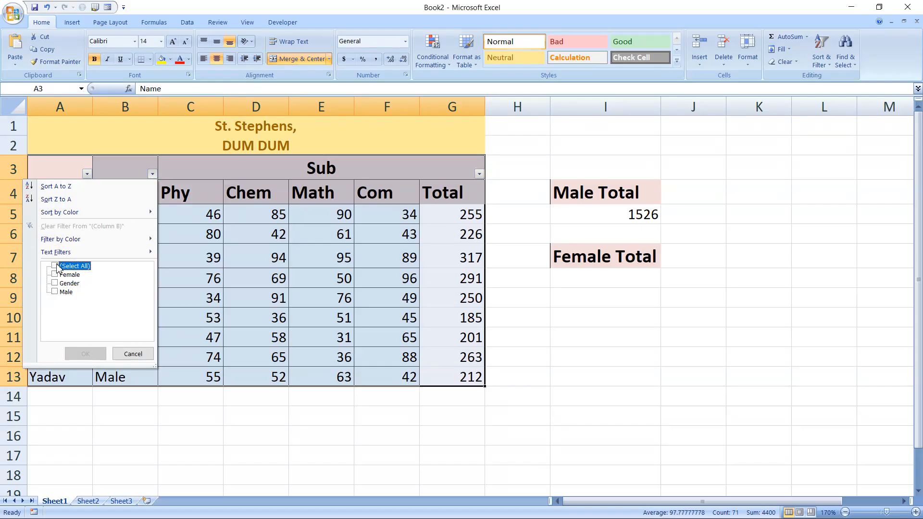
left_click(54, 292)
left_click(86, 355)
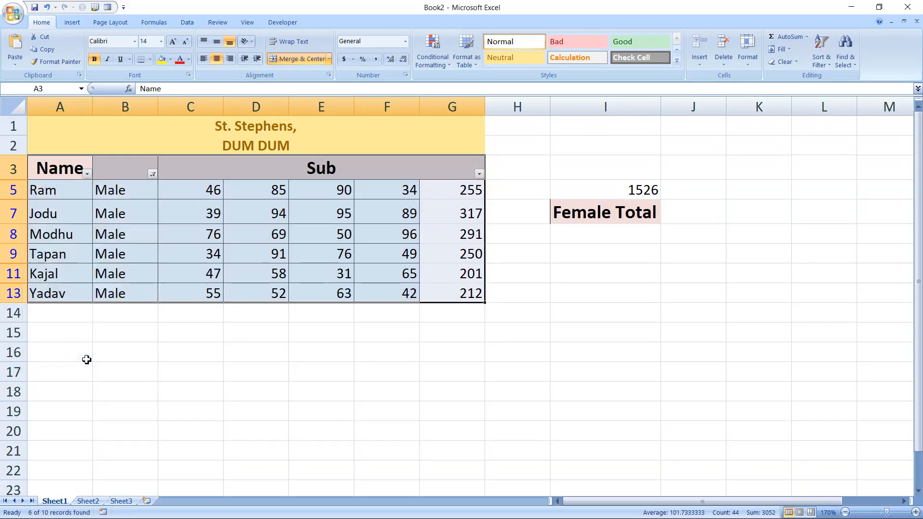
- Check the sum of the filtered male totals in column G against the Male Total result in I5
left_click(199, 189)
left_click(454, 193)
left_click_drag(454, 193, 455, 290)
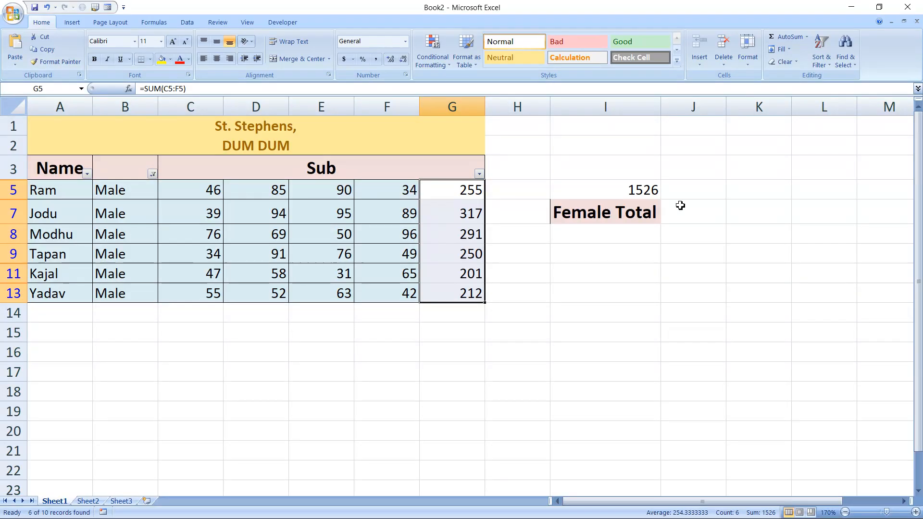
left_click(651, 190)
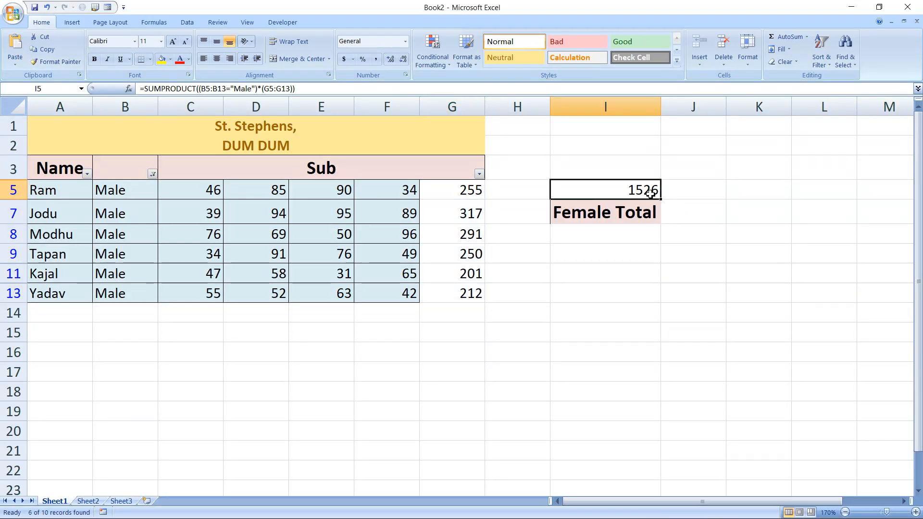
- Set the gender column filter back to all values so every row shows
left_click(152, 173)
left_click(56, 266)
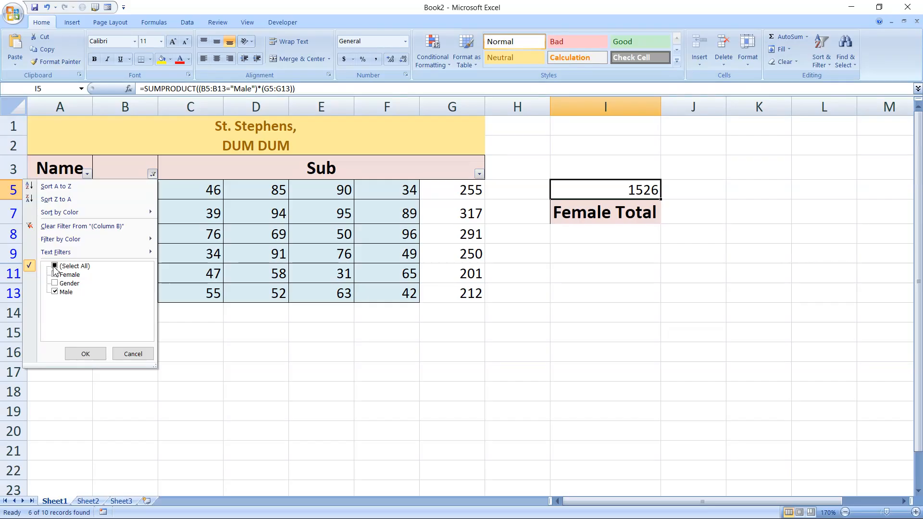
left_click(85, 354)
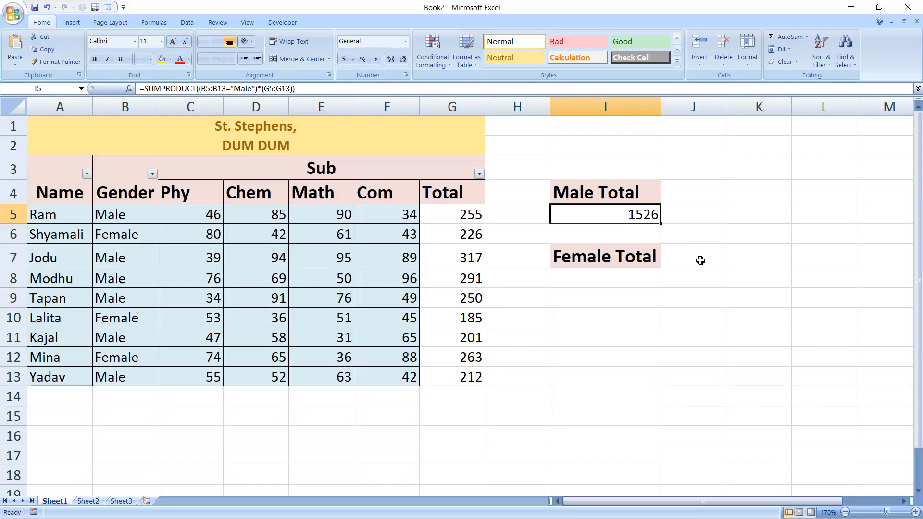
- Review the Male Total formula in I5 and the ranges it refers to, without changing it
left_click(610, 280)
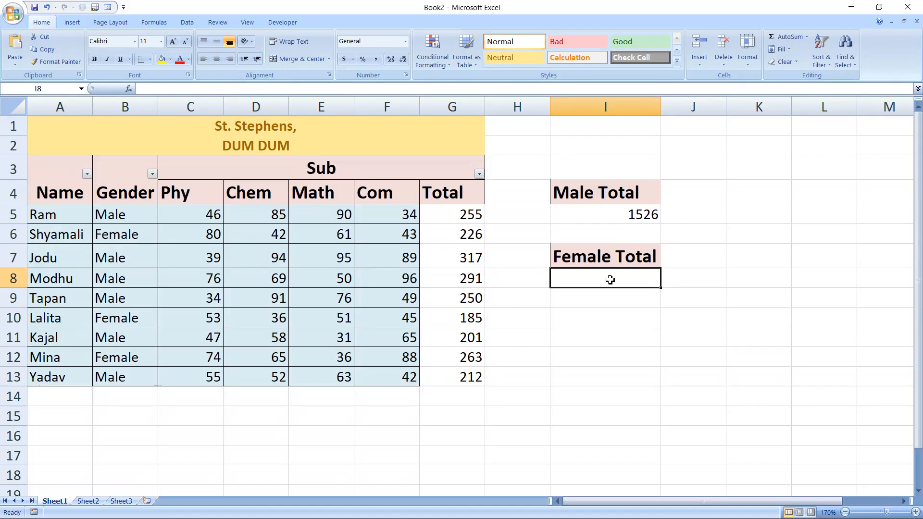
left_click(607, 206)
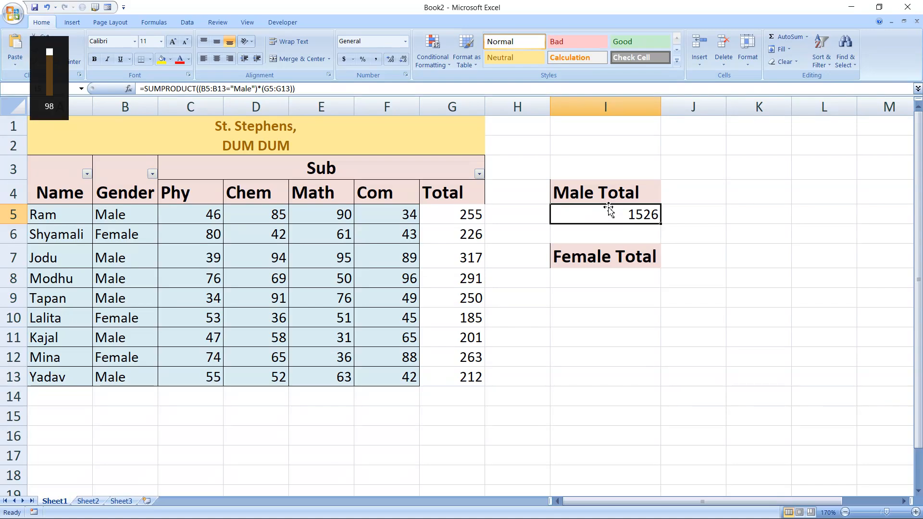
double_click(608, 210)
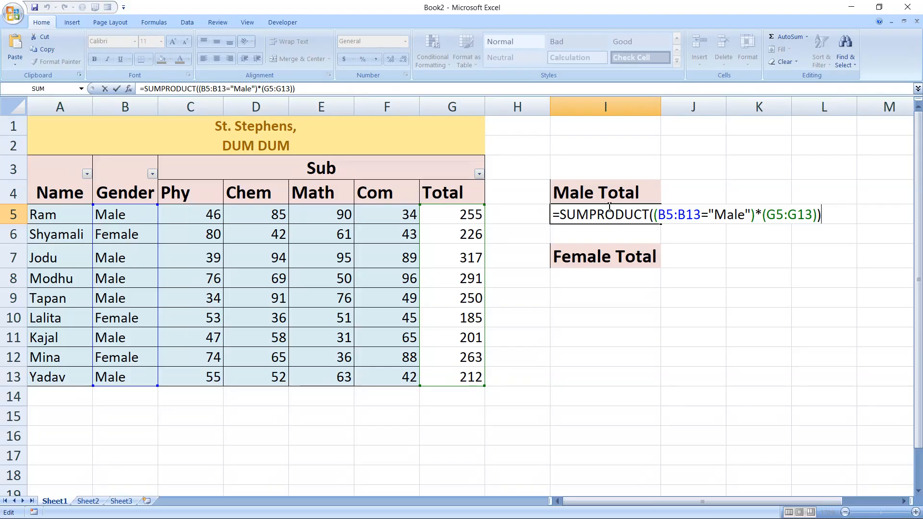
key("ctrl+Return")
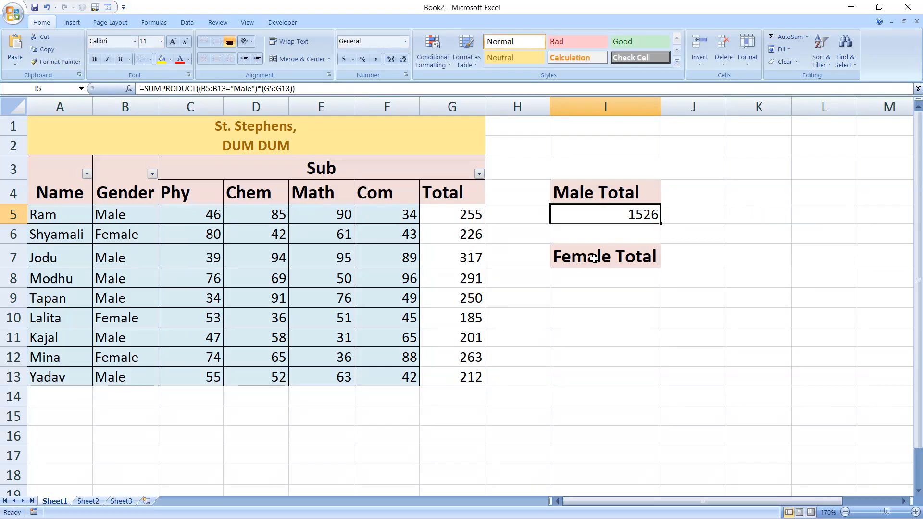
- Start a SUMPRODUCT formula in I8 under Female Total with the totals range (G5:G13) as its first factor
left_click(594, 279)
type("=s")
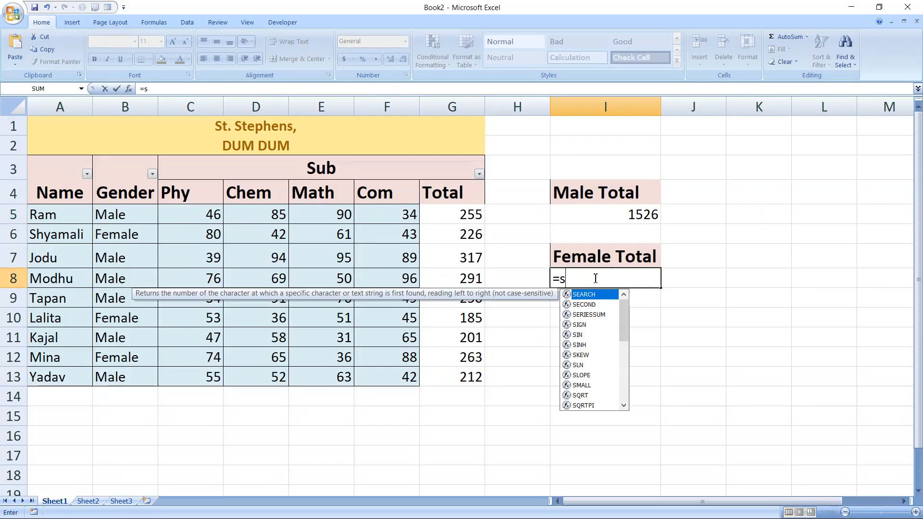
type("umpr")
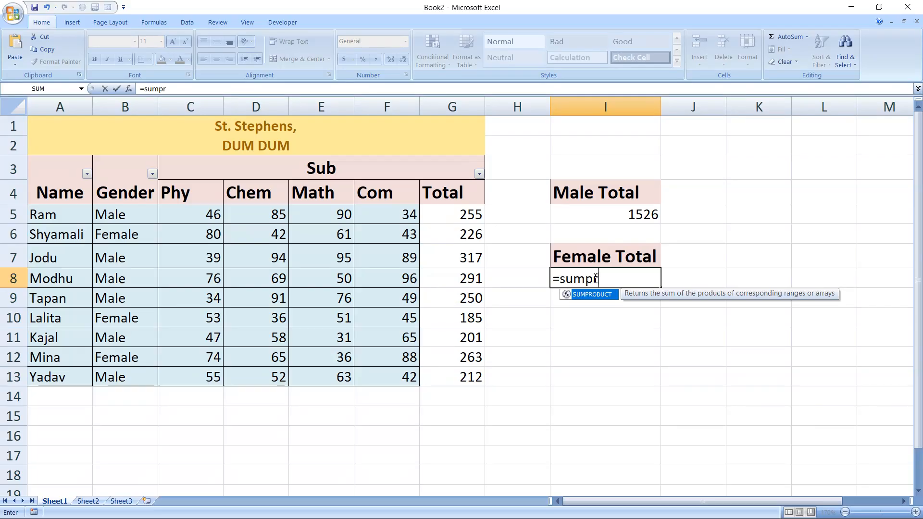
key("Tab")
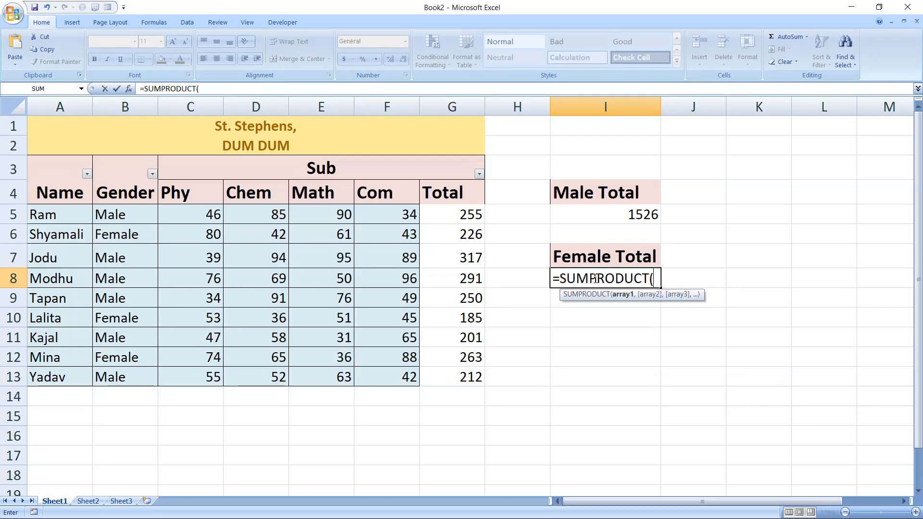
type("(")
left_click_drag(459, 210, 456, 378)
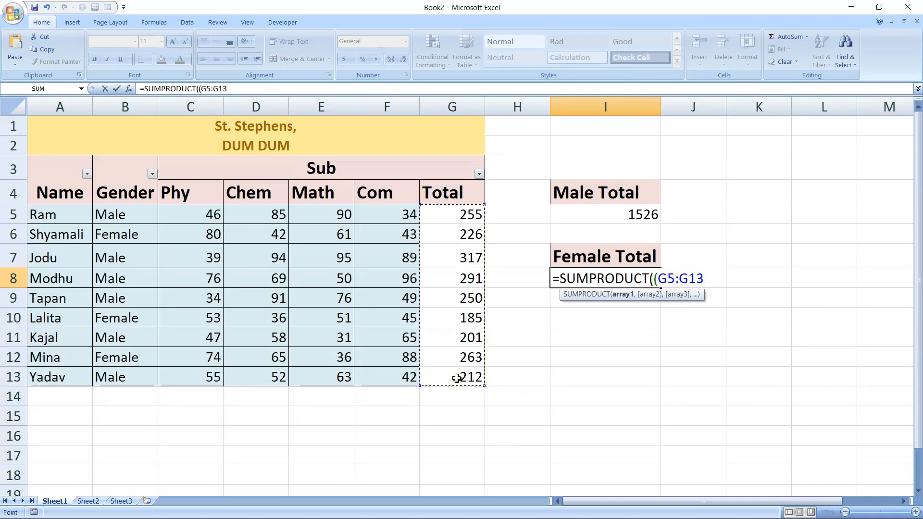
type(")")
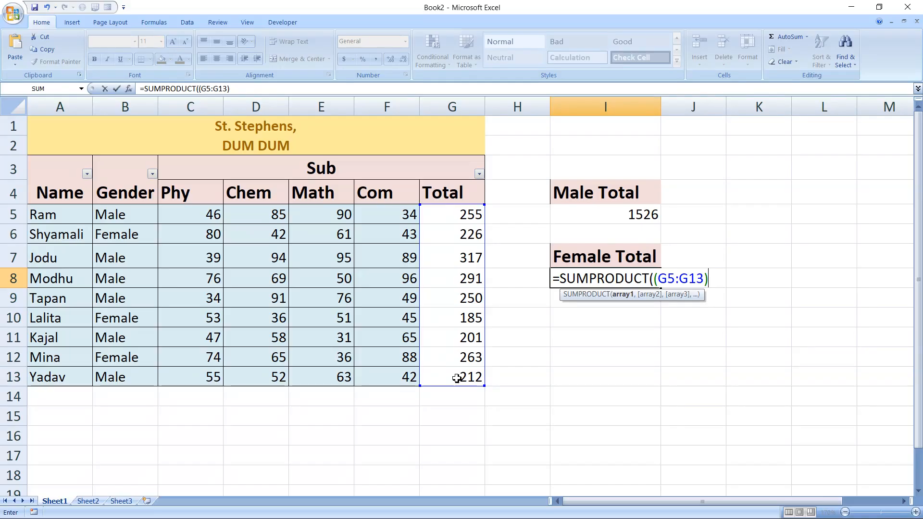
- Complete the Female Total formula in I8 as =SUMPRODUCT((G5:G13)*(B5:B13="Female")) and enter it
type("*(")
left_click_drag(116, 214, 127, 378)
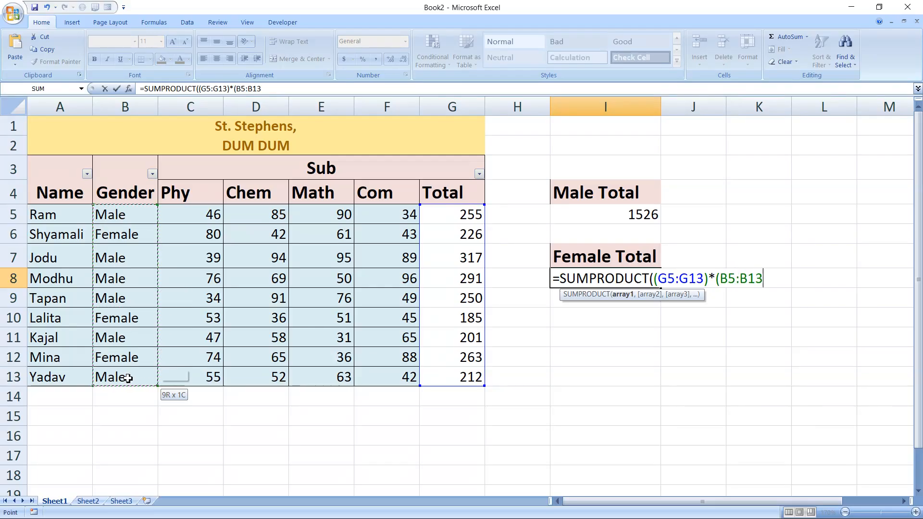
type("=")
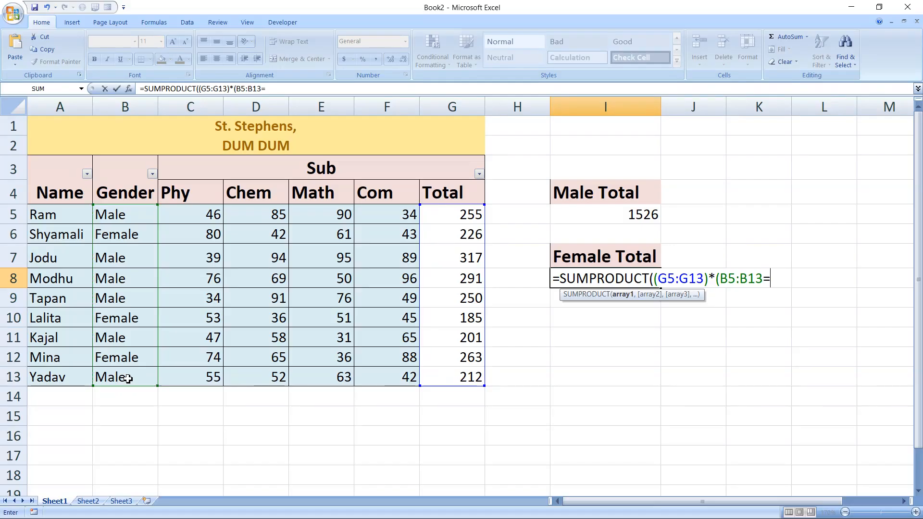
type("\"Femak")
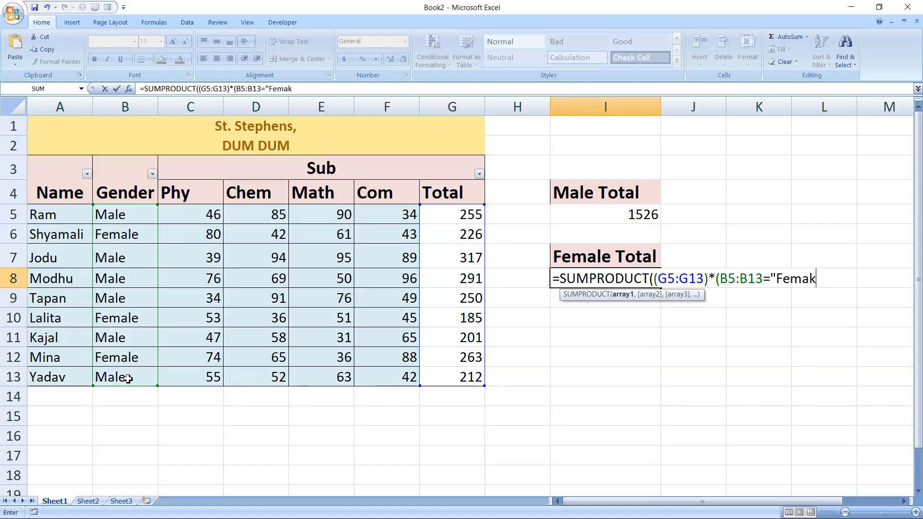
key("BackSpace")
type("le\"))")
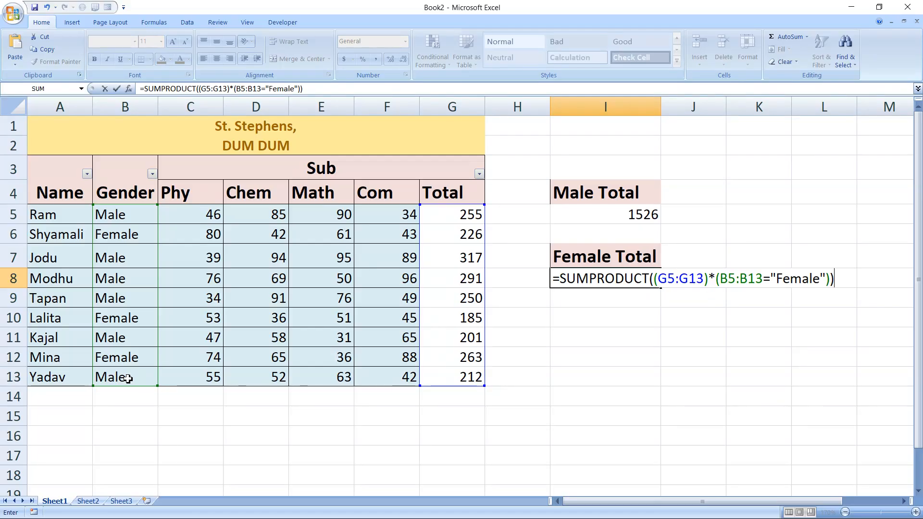
key("Tab")
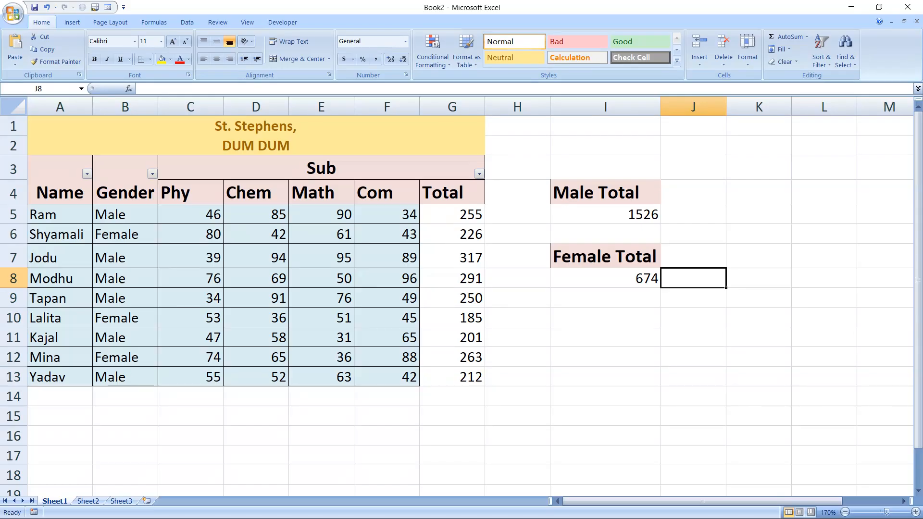
- Select the marks table from the header row down (A3:G13) and turn its filter off and on again
left_click_drag(58, 175, 203, 374)
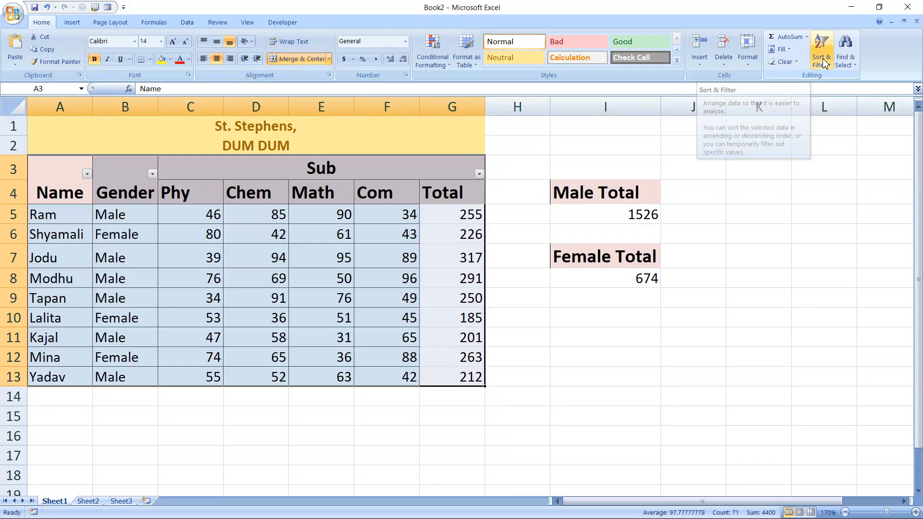
key("ctrl+shift+l")
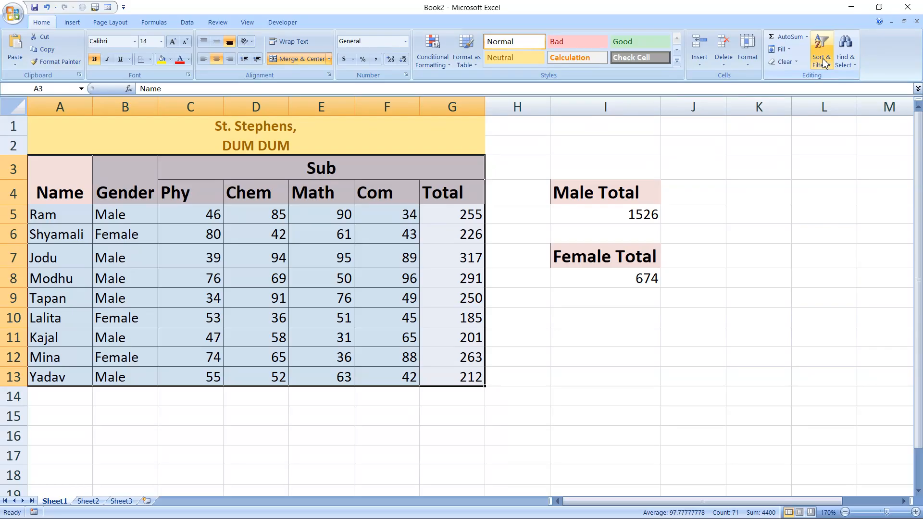
key("ctrl+shift+l")
- Filter the gender column to Female rows only and check the sum of their totals in column G
left_click(154, 173)
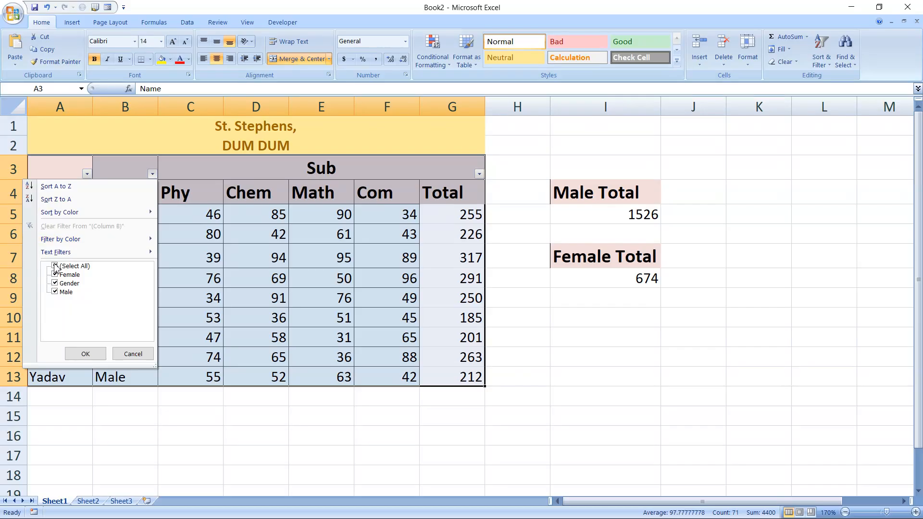
left_click(55, 267)
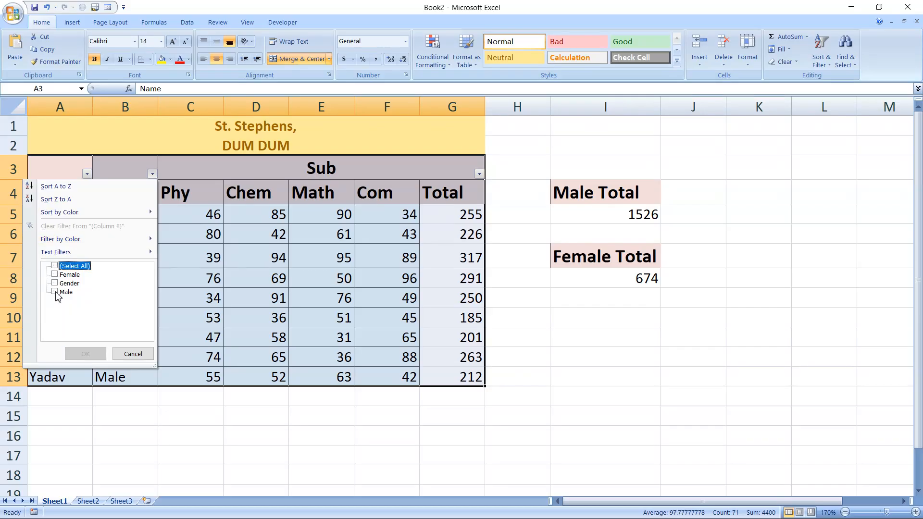
left_click(54, 292)
left_click(55, 276)
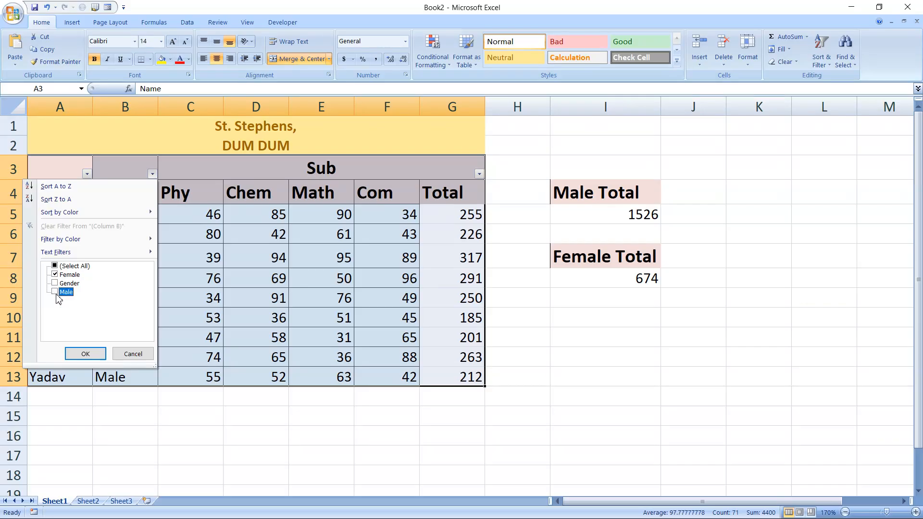
left_click(88, 350)
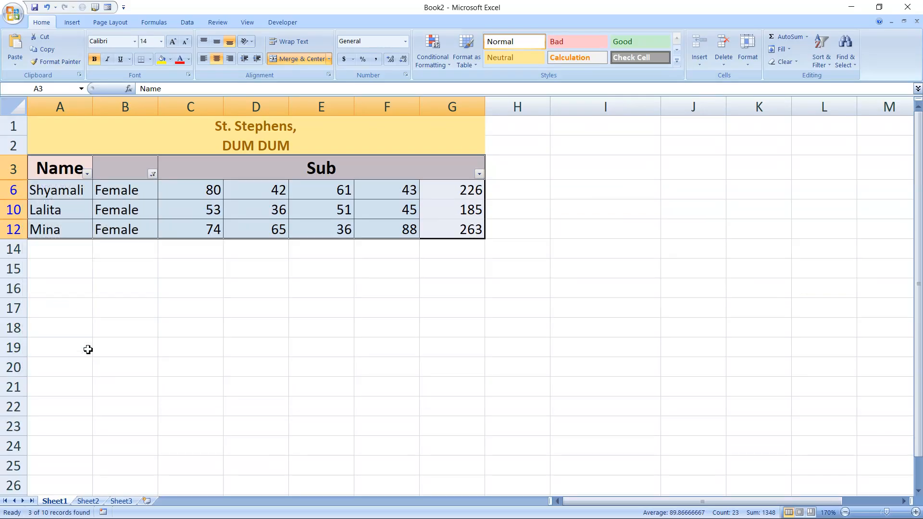
left_click_drag(455, 190, 456, 229)
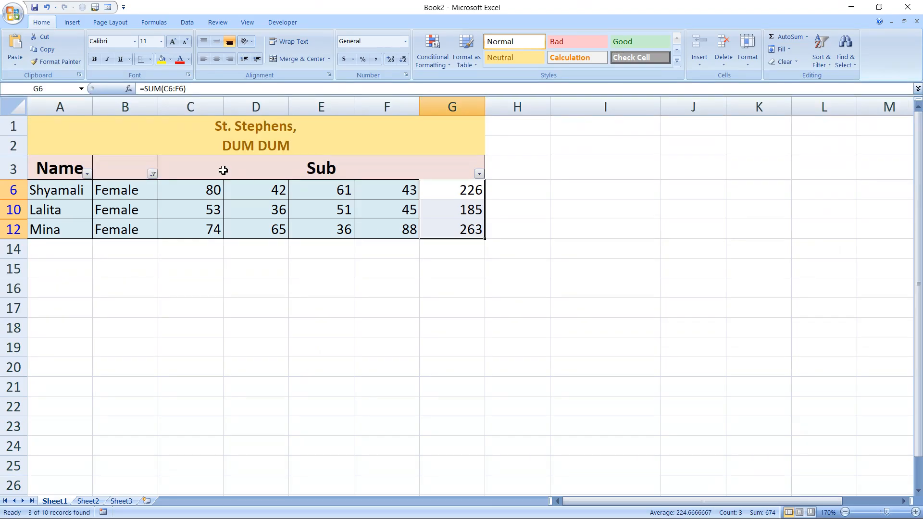
- Restore all values in the gender column filter and select the Female Total cell I8 to review its formula
left_click(152, 174)
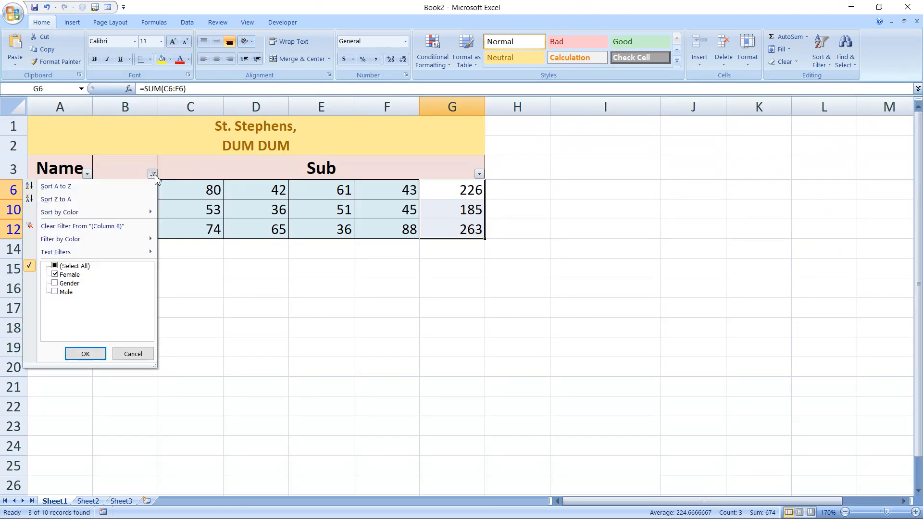
left_click(59, 267)
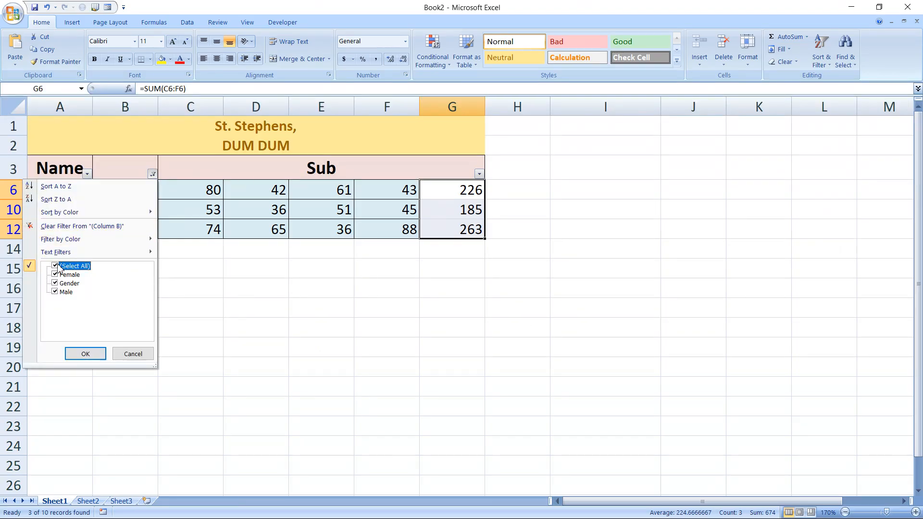
left_click(90, 354)
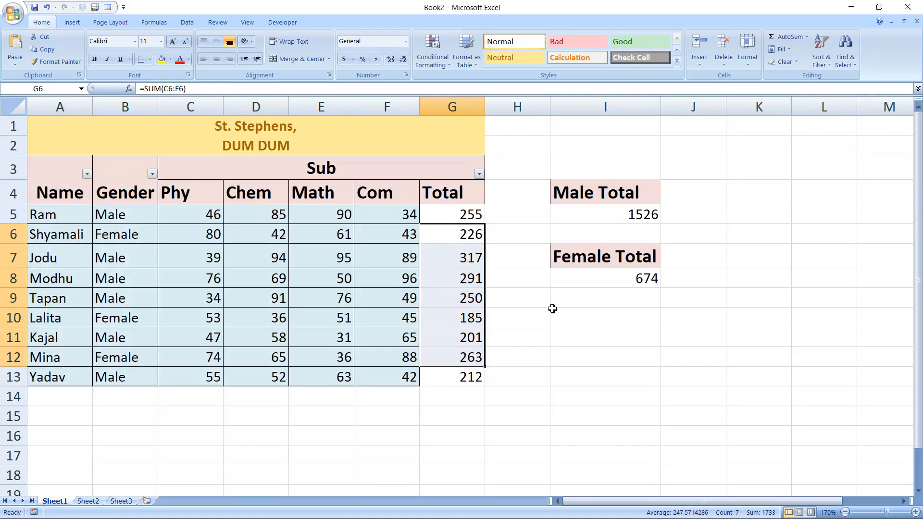
left_click(609, 278)
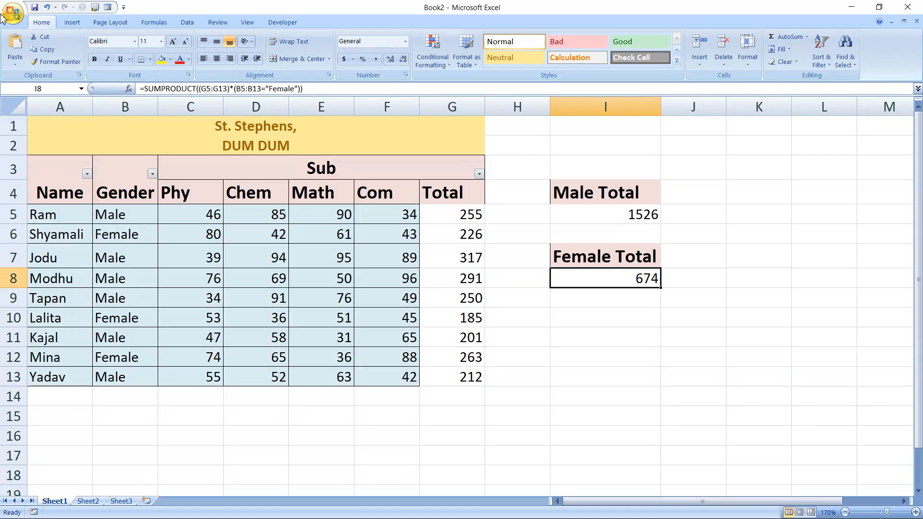
left_click(17, 14)
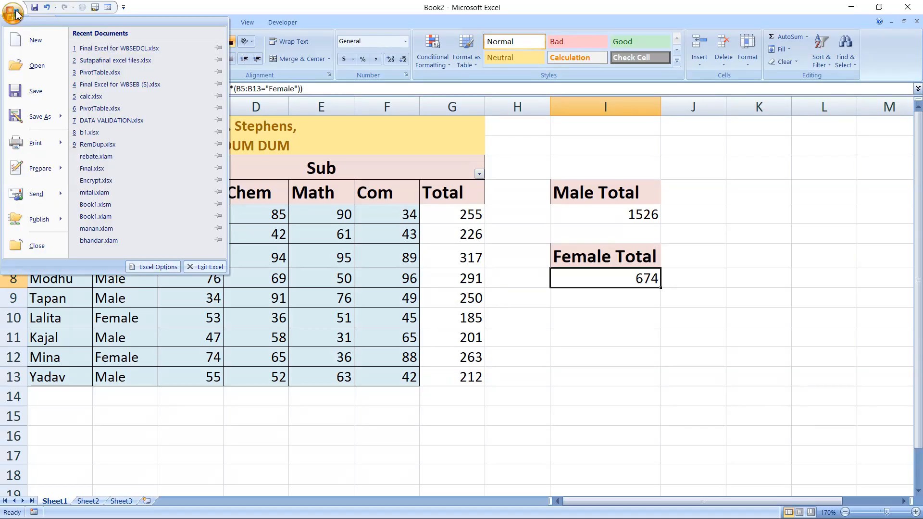
left_click(158, 267)
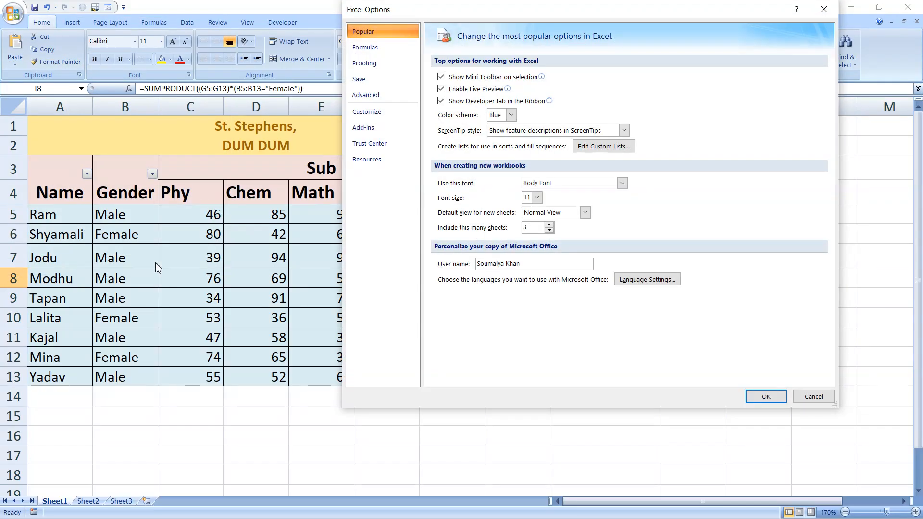
left_click(806, 401)
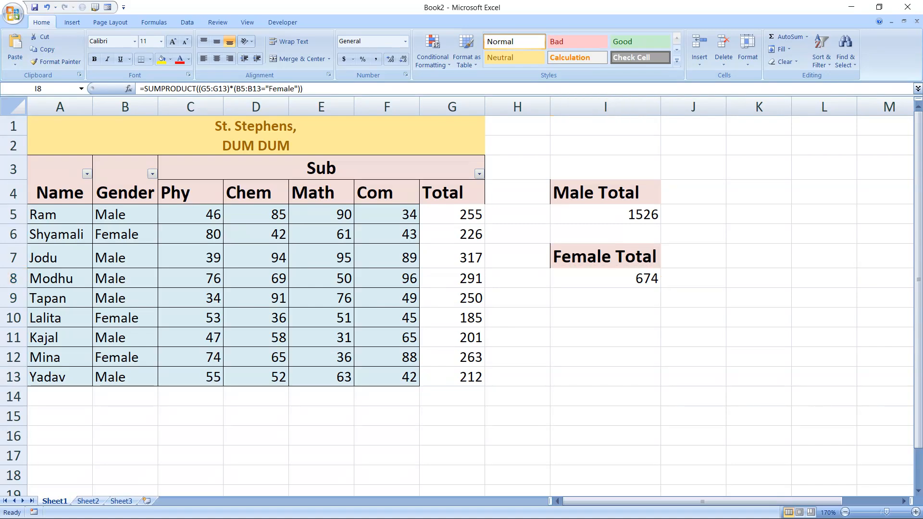
key("super")
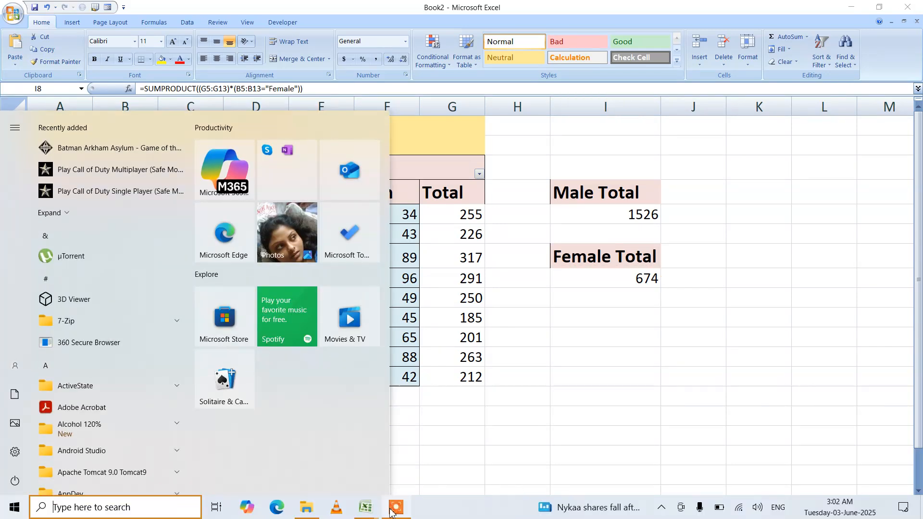